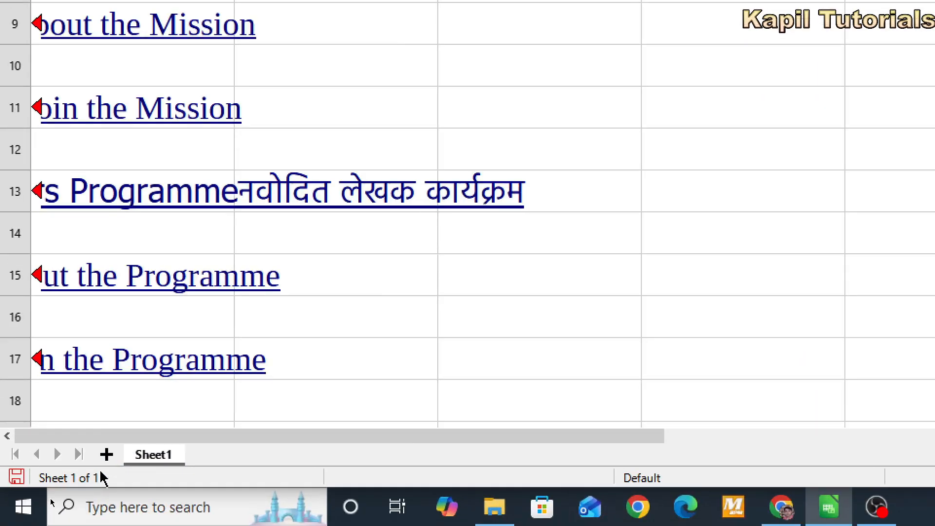
# - Add a new sheet to the spreadsheet and open the External Data dialog for linking at cell A1
pyautogui.click(53, 490)
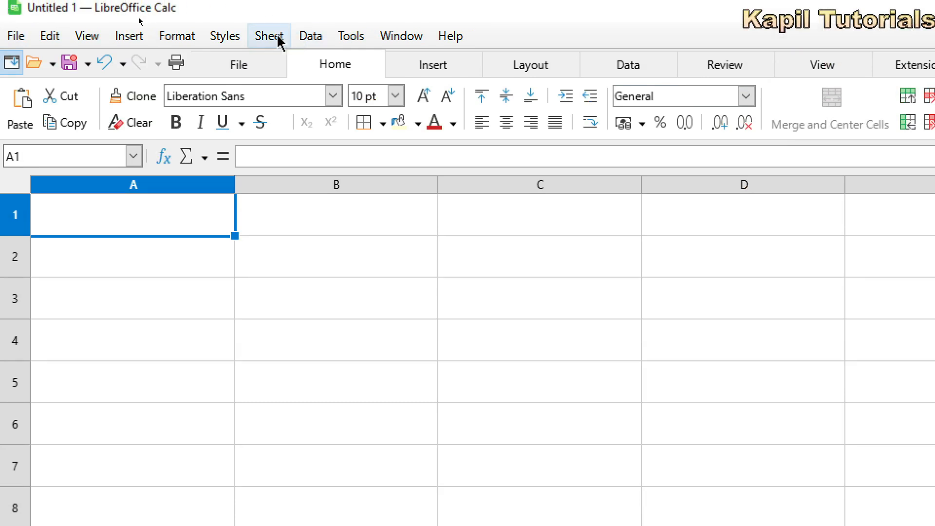
pyautogui.click(312, 37)
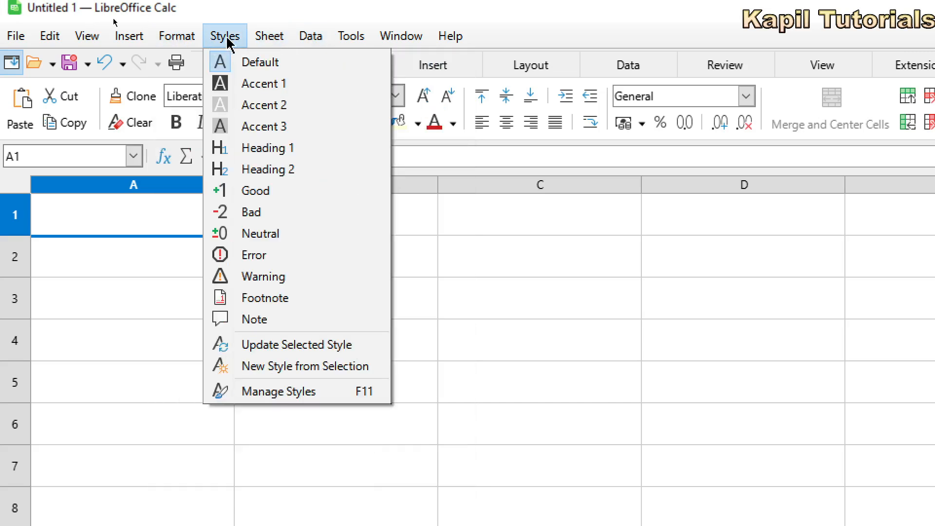
pyautogui.moveTo(271, 38)
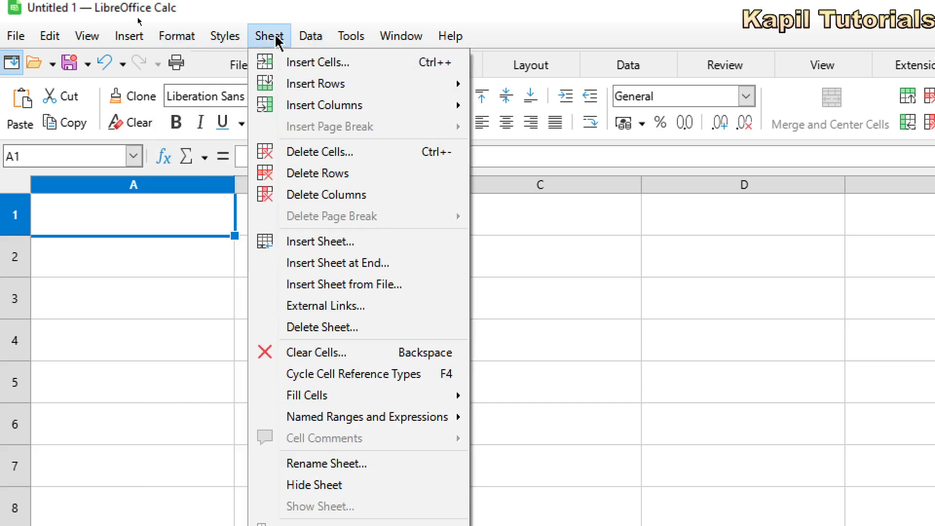
pyautogui.click(308, 306)
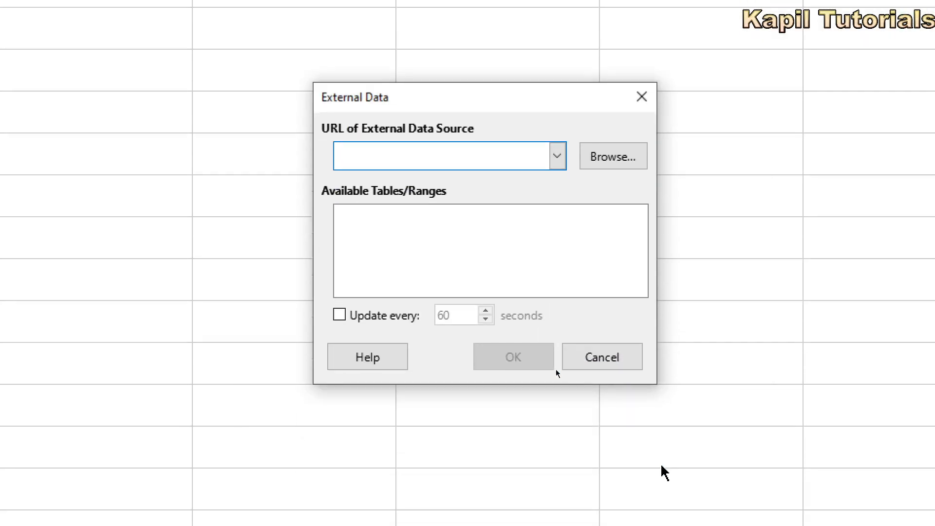
pyautogui.write('wwww.')
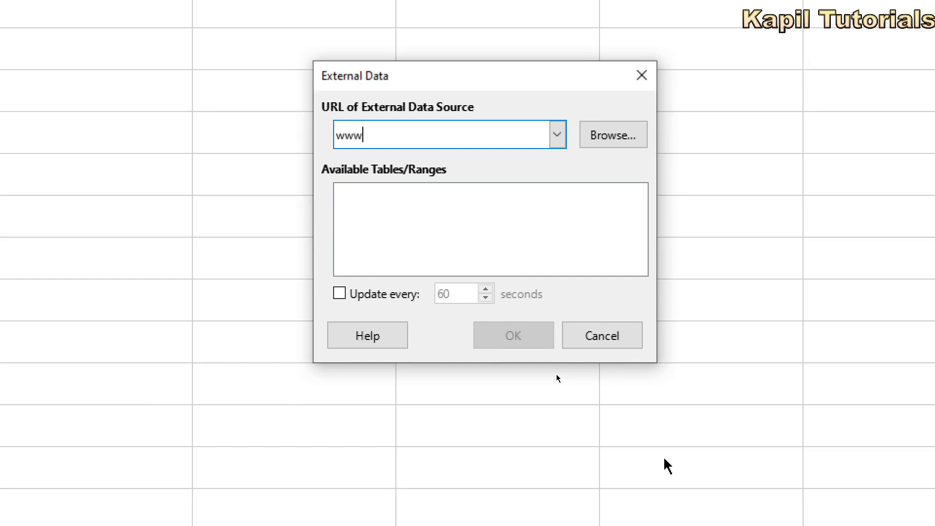
pyautogui.press('BackSpace')
pyautogui.press('BackSpace')
pyautogui.press('BackSpace')
pyautogui.write('w.yahoo.com')
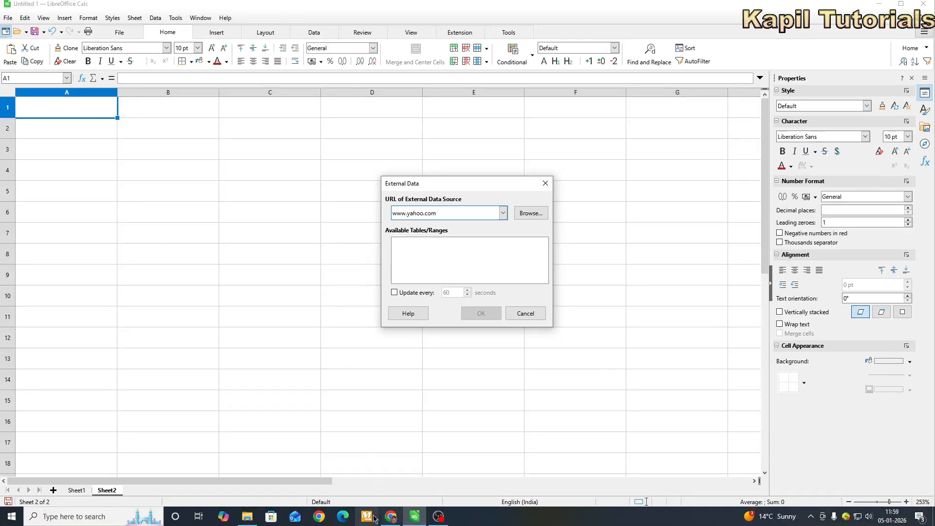
pyautogui.click(391, 517)
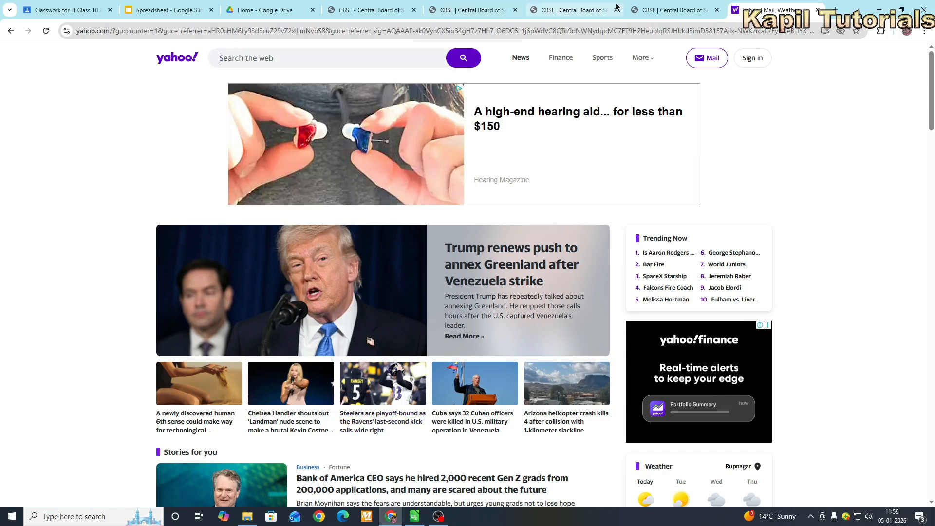
pyautogui.click(76, 32)
pyautogui.click(878, 172)
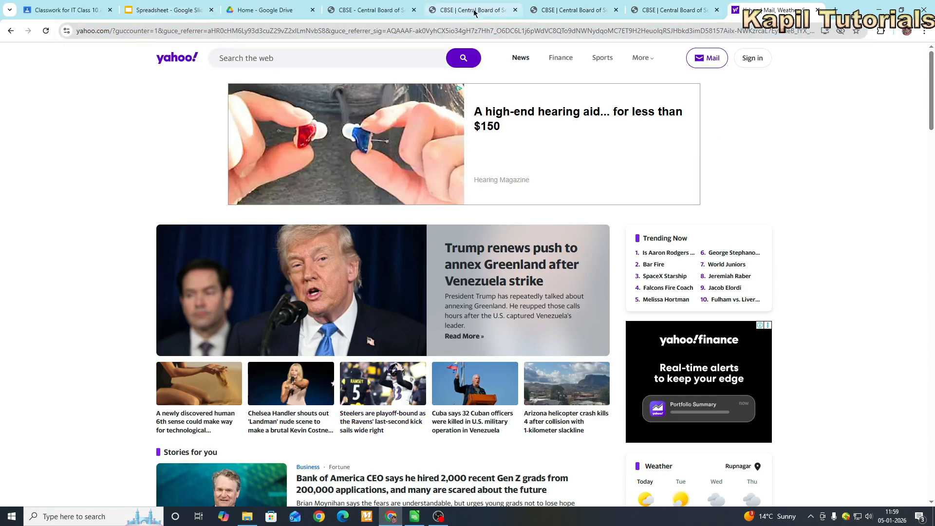
pyautogui.click(505, 33)
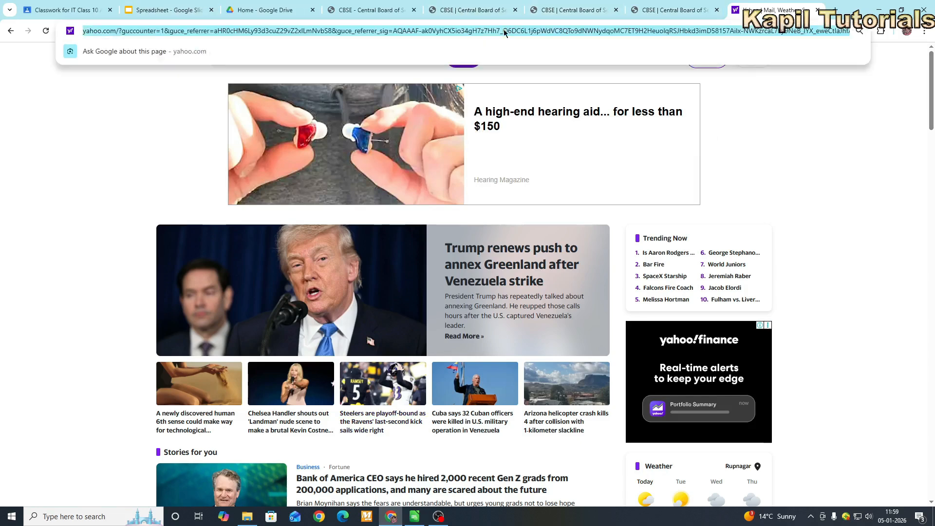
pyautogui.write('www.yahoo')
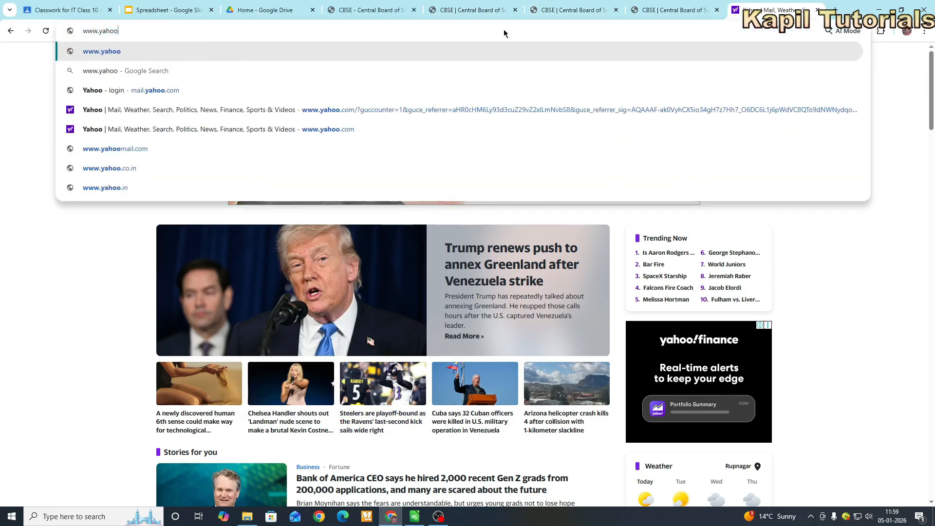
pyautogui.write('.com')
pyautogui.press('Return')
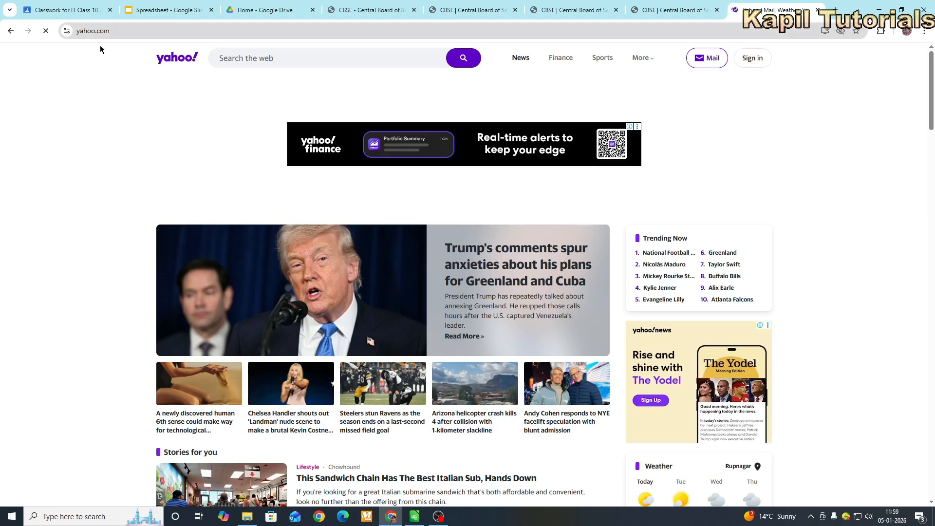
# - Copy the full web address of the Yahoo home page
pyautogui.click(120, 32)
pyautogui.click(93, 123)
pyautogui.click(124, 30)
pyautogui.hotkey('ctrl', 'c')
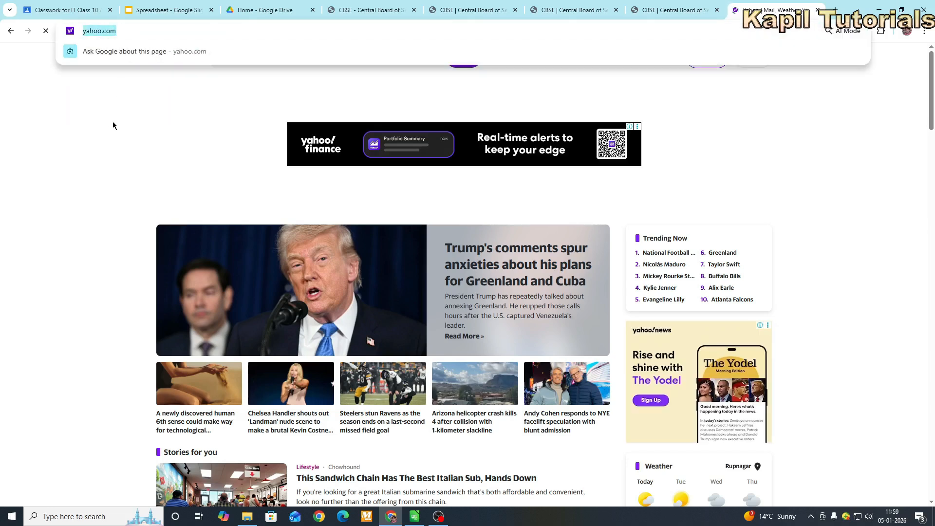
pyautogui.click(415, 517)
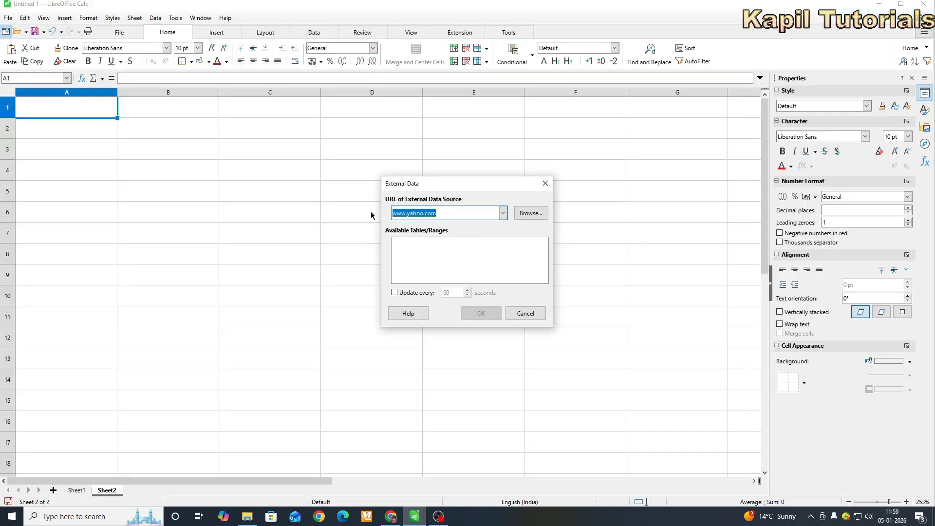
pyautogui.hotkey('ctrl', 'v')
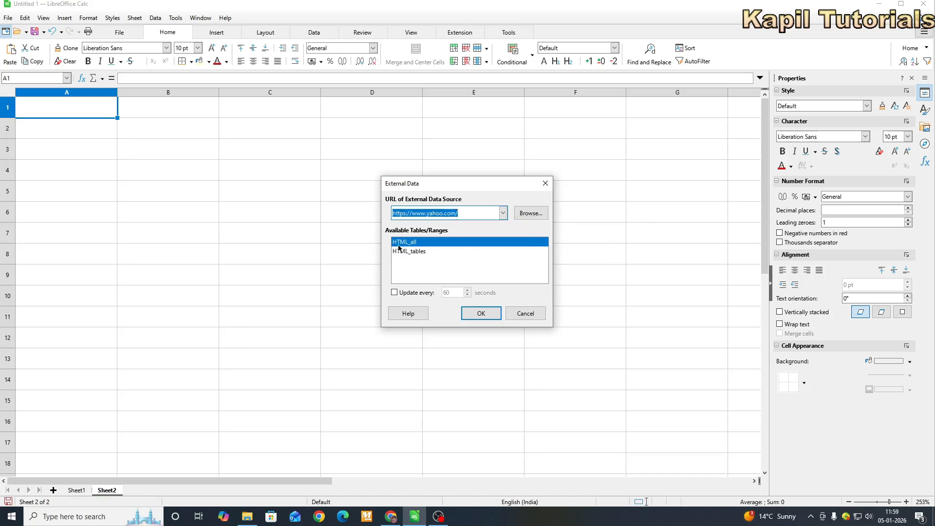
pyautogui.click(520, 314)
pyautogui.click(164, 134)
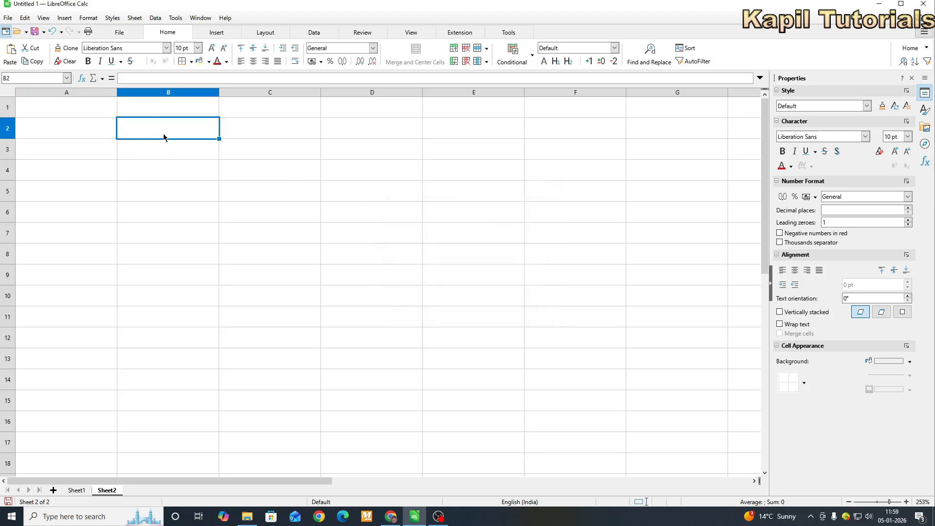
pyautogui.click(135, 18)
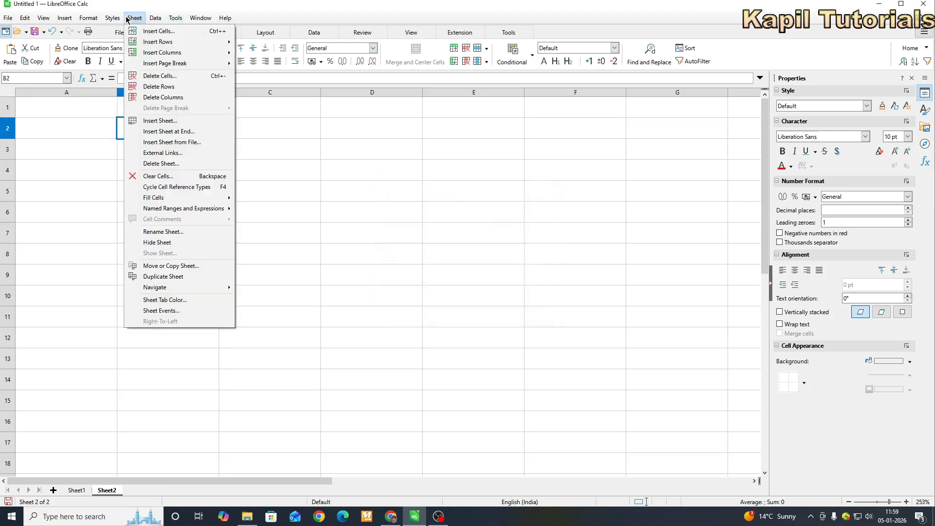
pyautogui.click(169, 153)
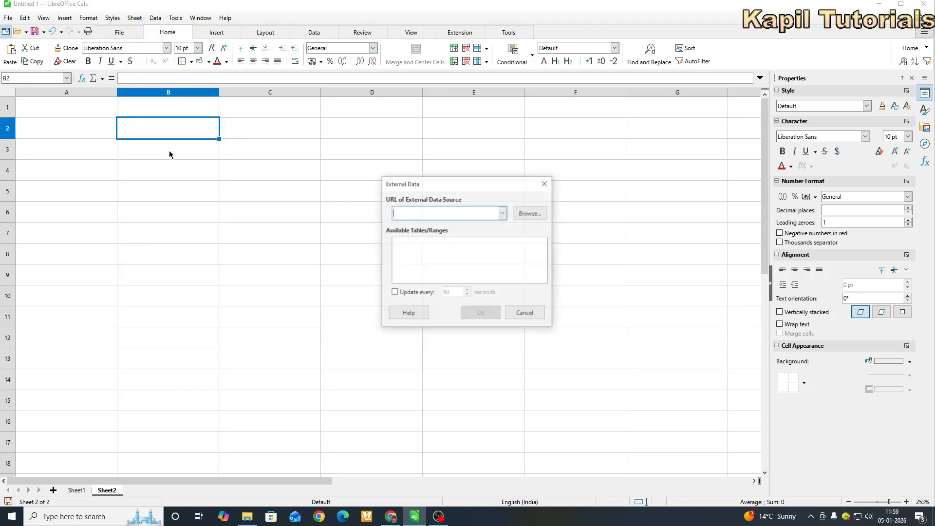
pyautogui.hotkey('ctrl', 'v')
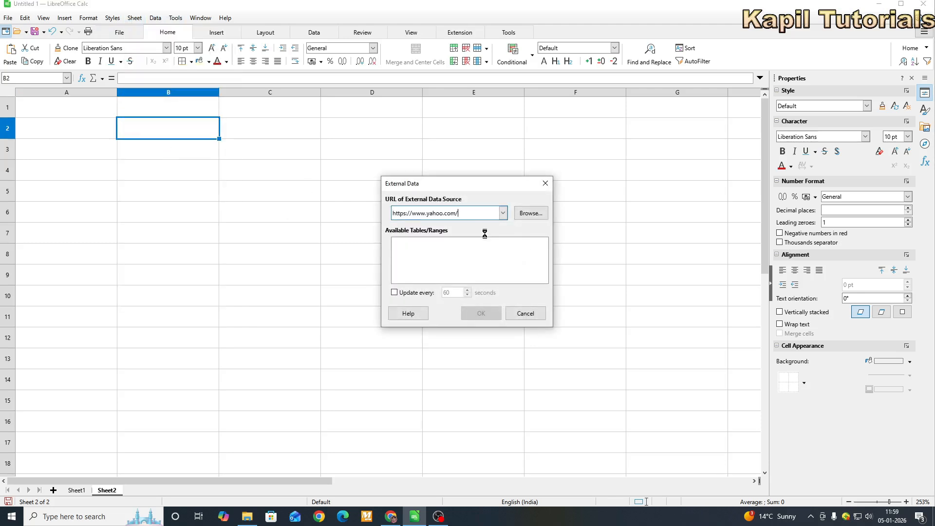
pyautogui.press('Return')
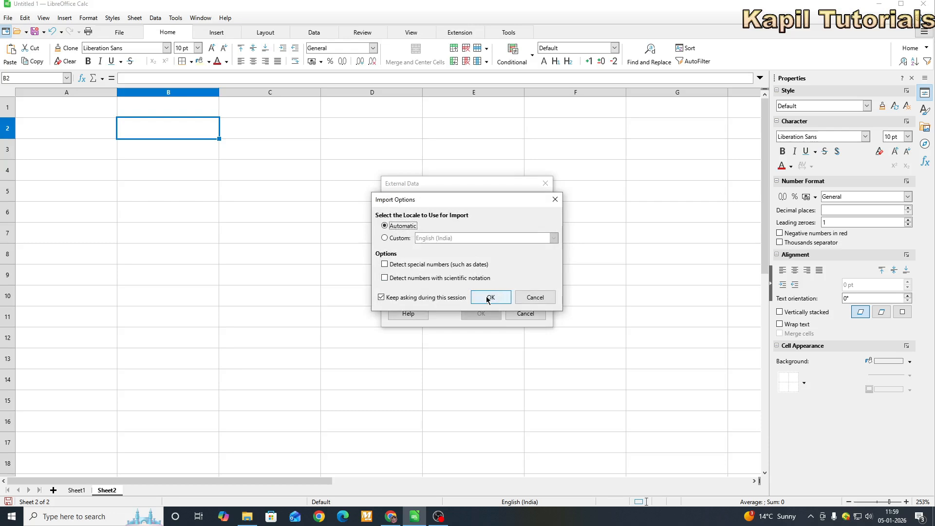
# - Accept the automatic import locale and insert the HTML_all range with updates every 60 seconds
pyautogui.click(487, 297)
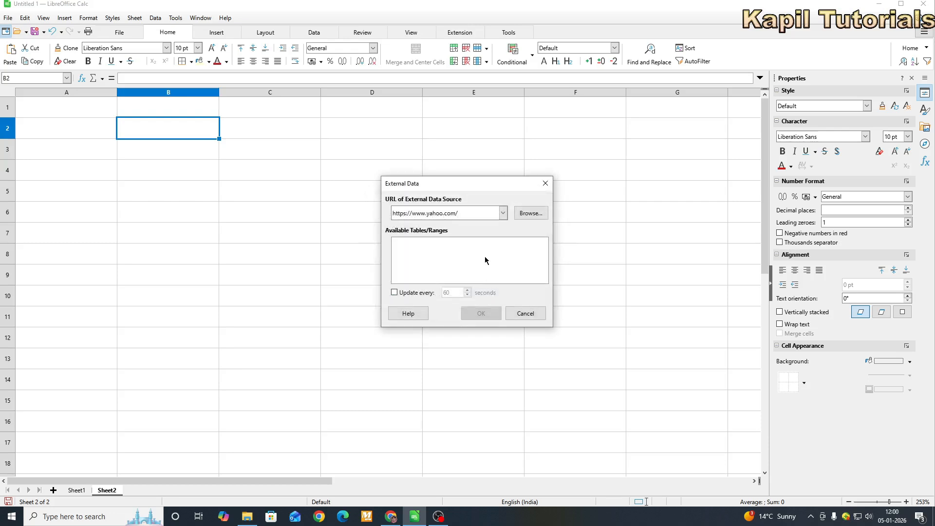
pyautogui.click(394, 292)
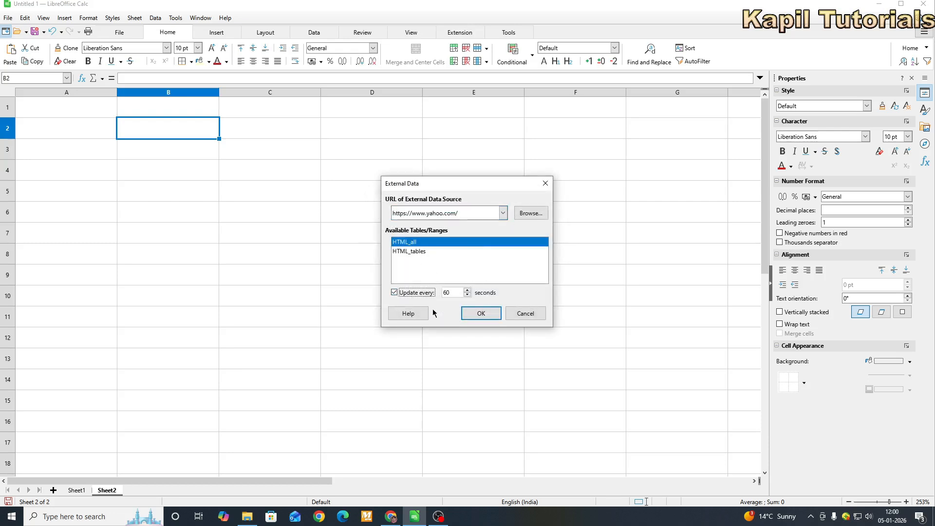
pyautogui.click(481, 314)
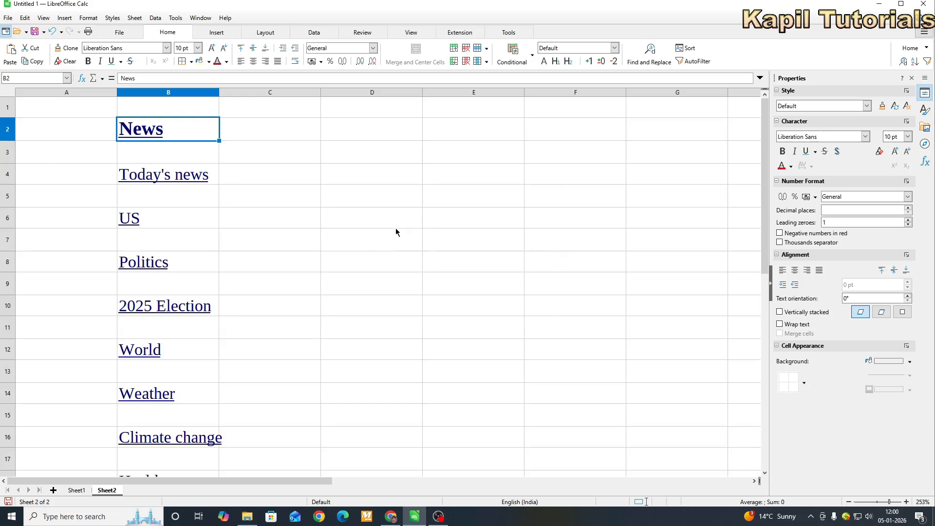
pyautogui.scroll(-7, 396, 228)
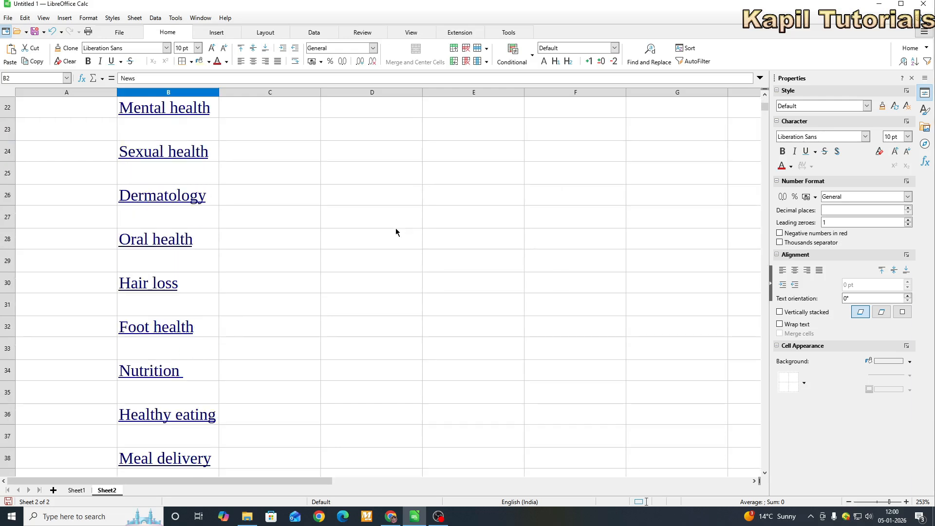
pyautogui.scroll(7, 396, 228)
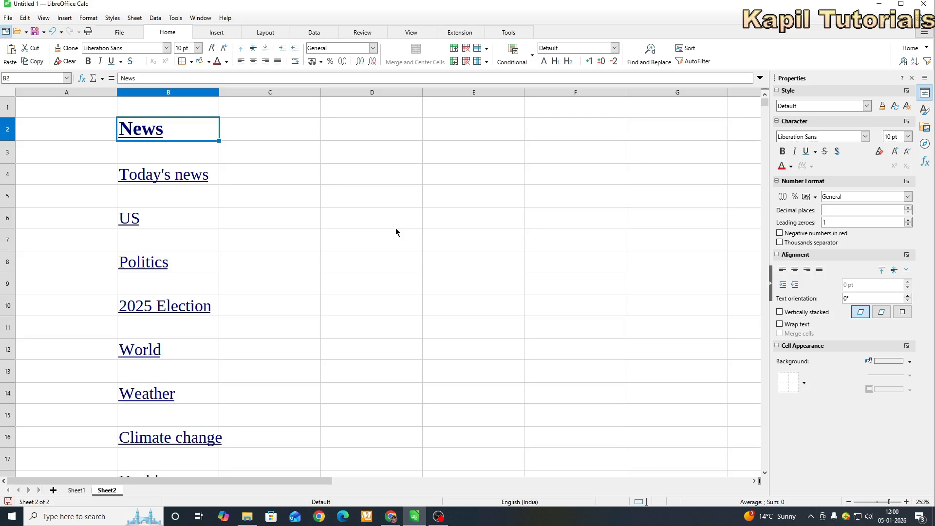
# - Switch to the Google Slides presentation and present the slides Linking to External Data and Linking to Registered Data Sources
pyautogui.hotkey('alt', 'Tab')
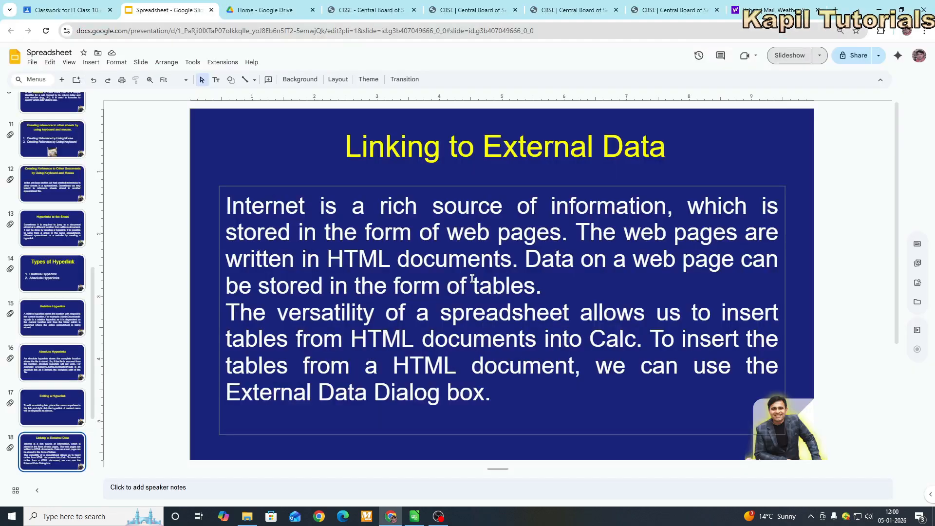
pyautogui.hotkey('ctrl', 'F5')
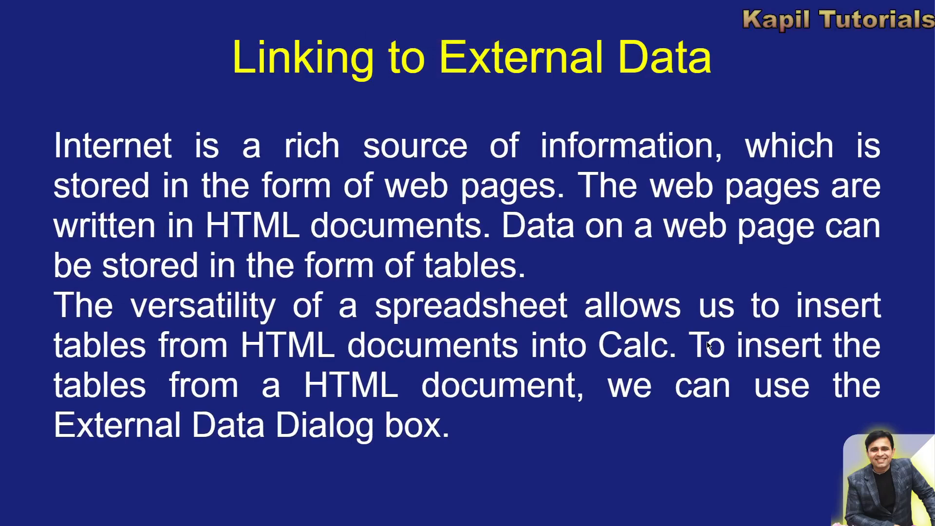
pyautogui.press('Right')
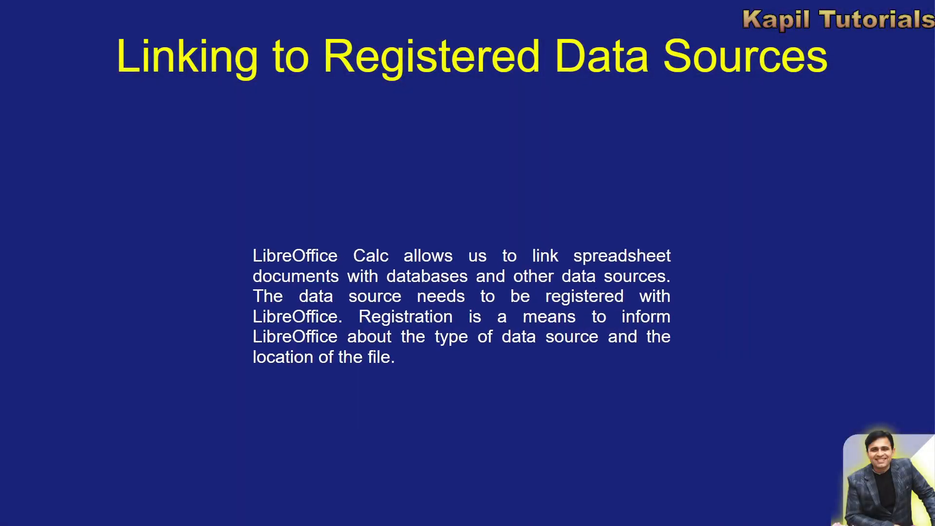
# - Switch back to LibreOffice Calc, add another new sheet, and open the External Data dialog at cell A1
pyautogui.hotkey('alt', 'Tab')
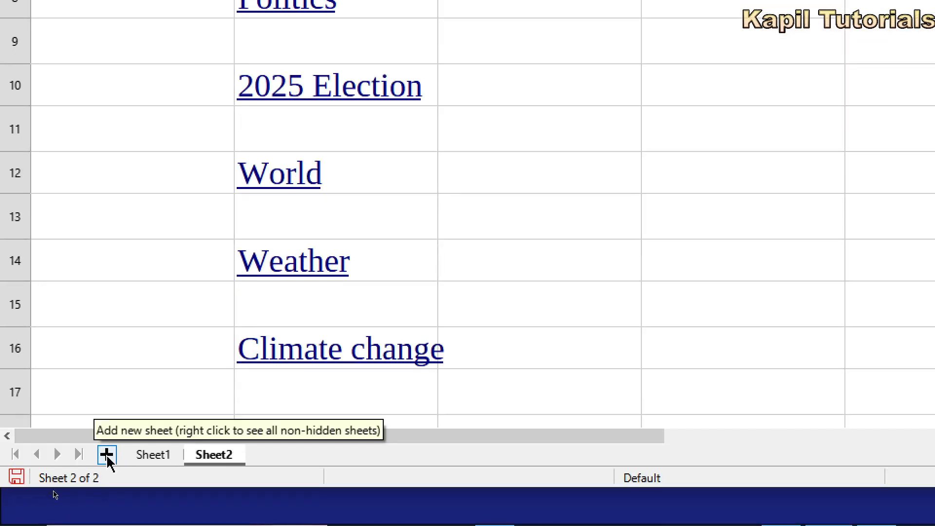
pyautogui.click(107, 455)
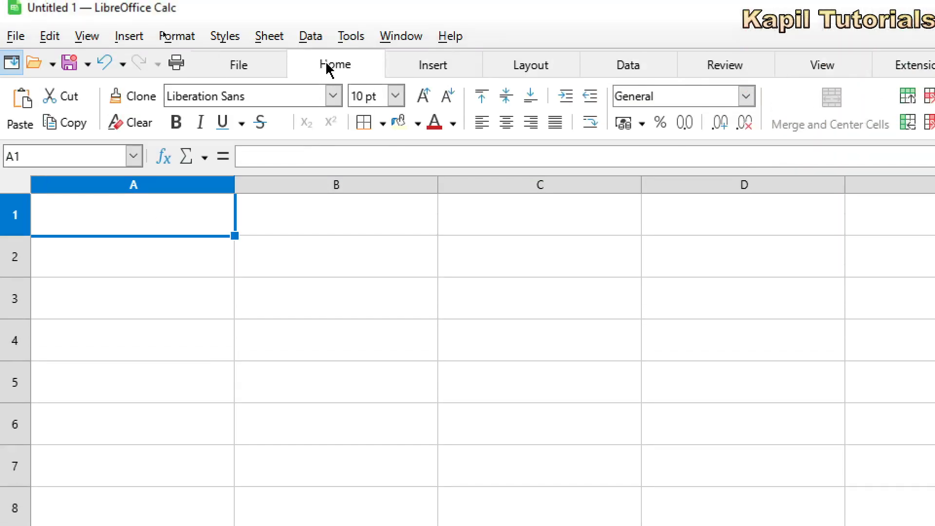
pyautogui.click(269, 36)
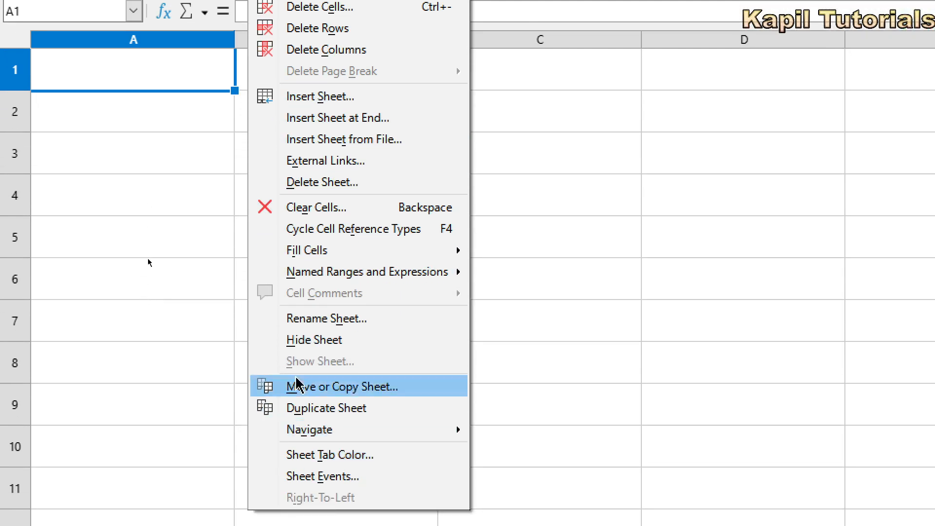
pyautogui.click(303, 162)
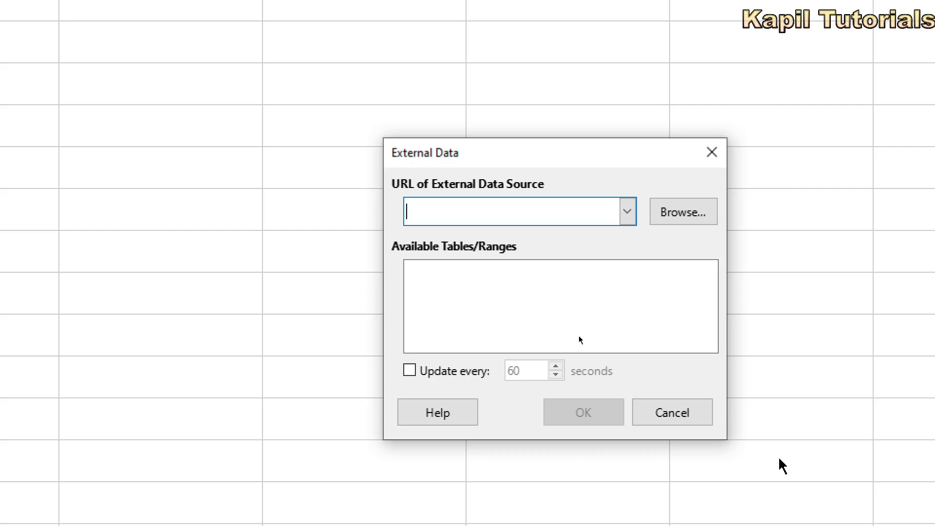
# - Load consolidate.ods from the Students folder as the external data source and insert its range named first
pyautogui.click(680, 215)
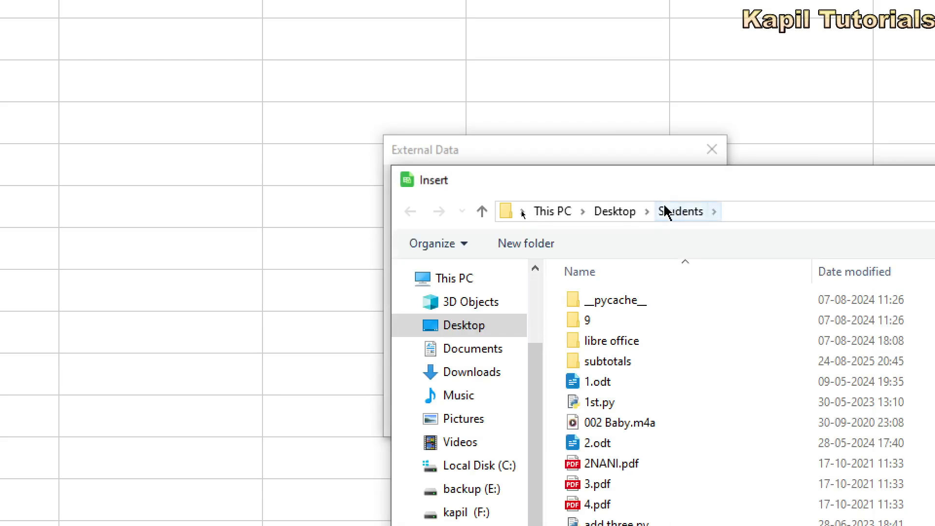
pyautogui.moveTo(640, 188); pyautogui.dragTo(447, 85)
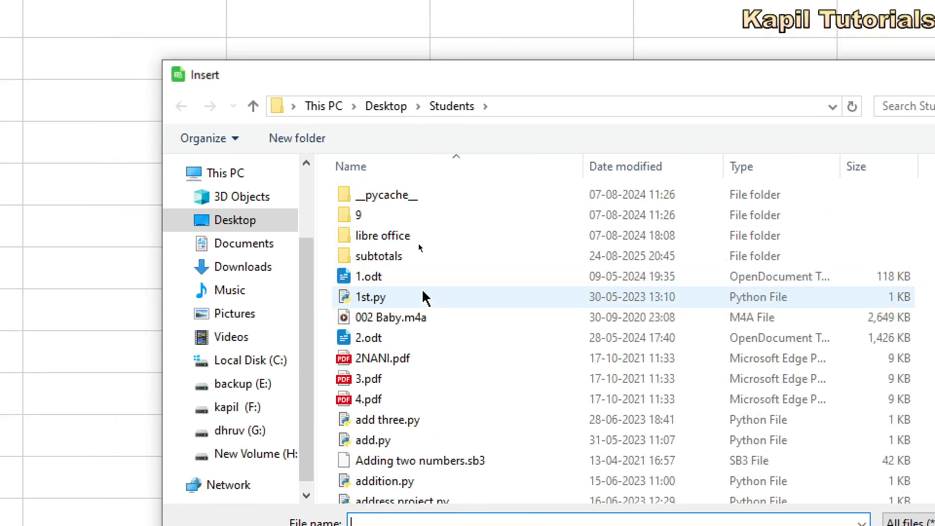
pyautogui.scroll(-2, 421, 292)
pyautogui.scroll(-1, 400, 295)
pyautogui.scroll(3, 375, 272)
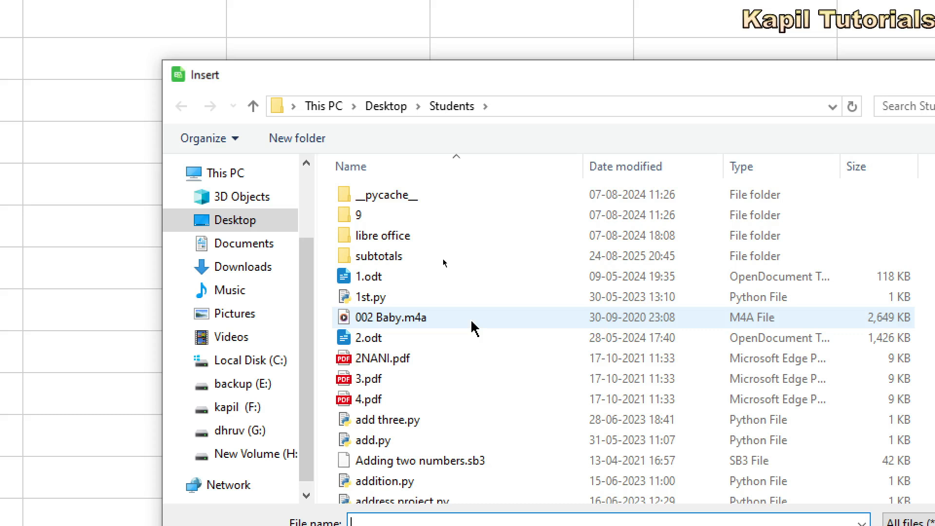
pyautogui.scroll(-8, 475, 328)
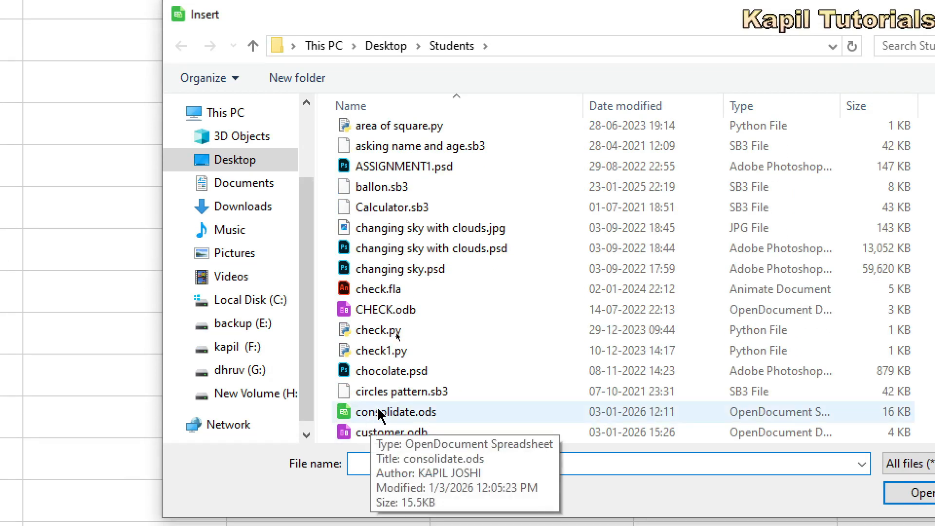
pyautogui.click(380, 473)
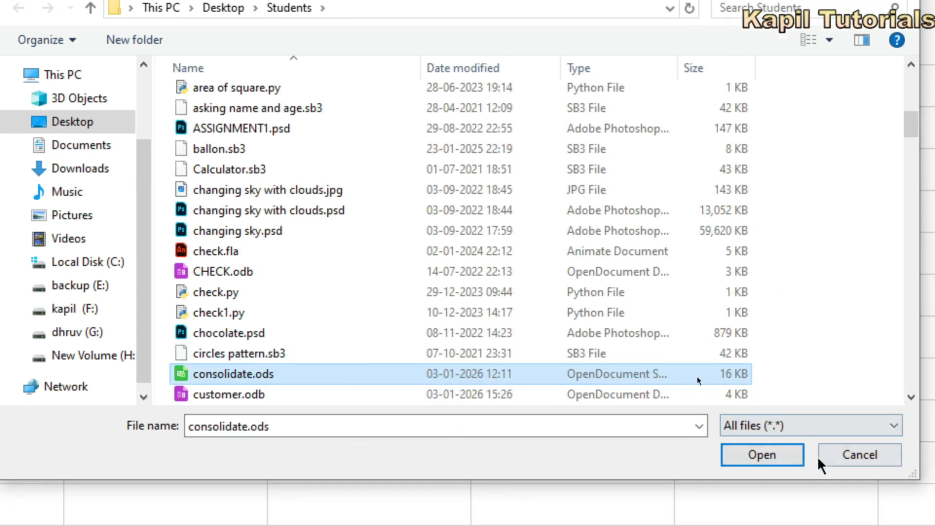
pyautogui.click(916, 493)
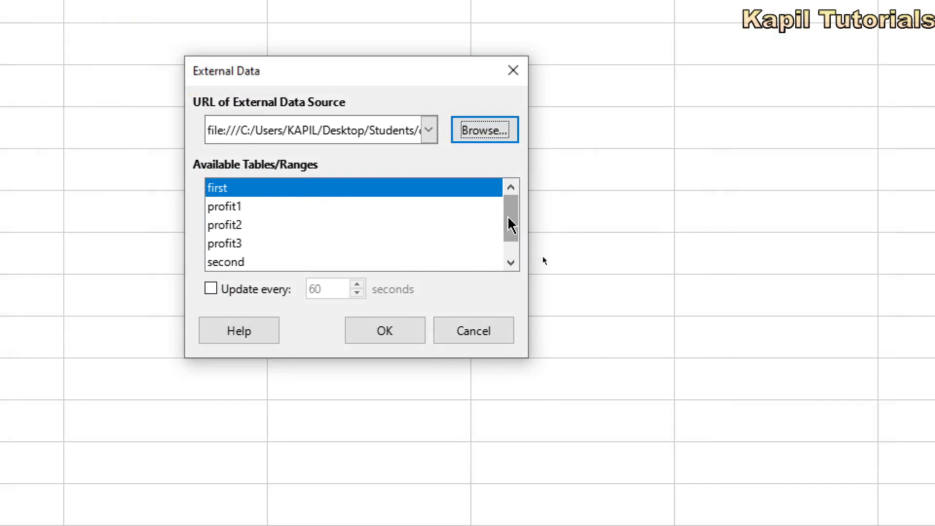
pyautogui.moveTo(510, 229); pyautogui.dragTo(511, 208)
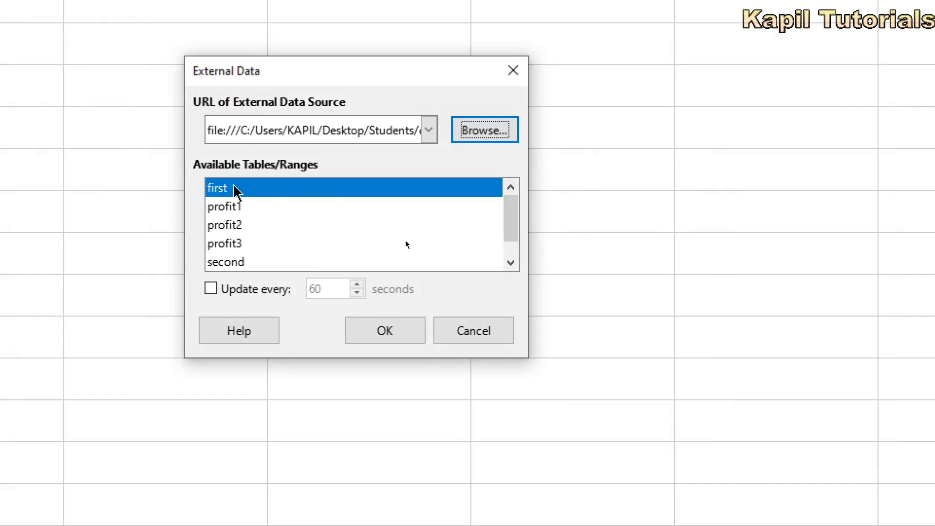
pyautogui.click(397, 331)
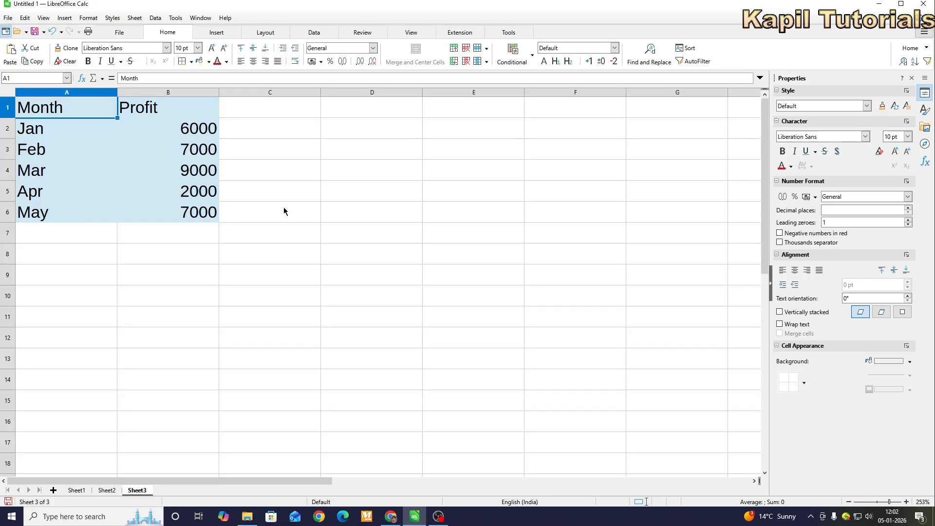
# - Switch to the Google Slides presentation and show the slide Linking to Registered Data Sources
pyautogui.hotkey('alt', 'Tab')
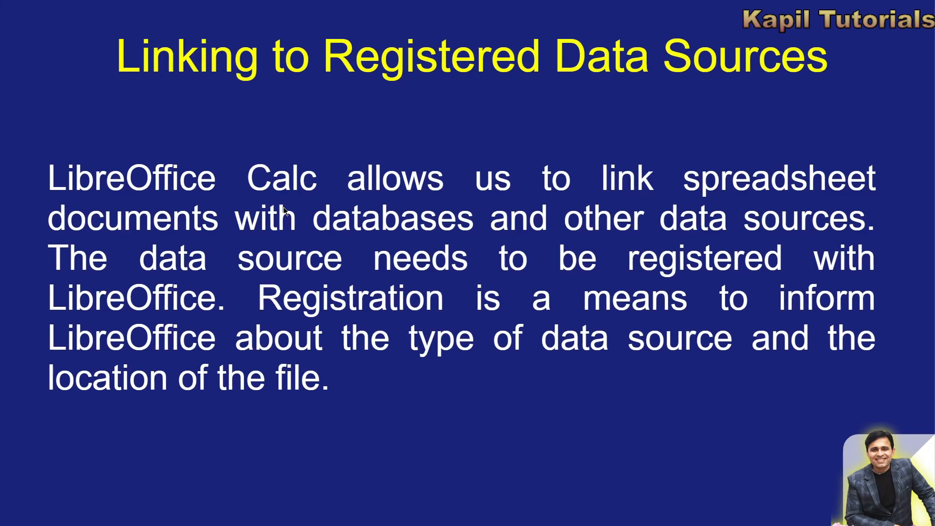
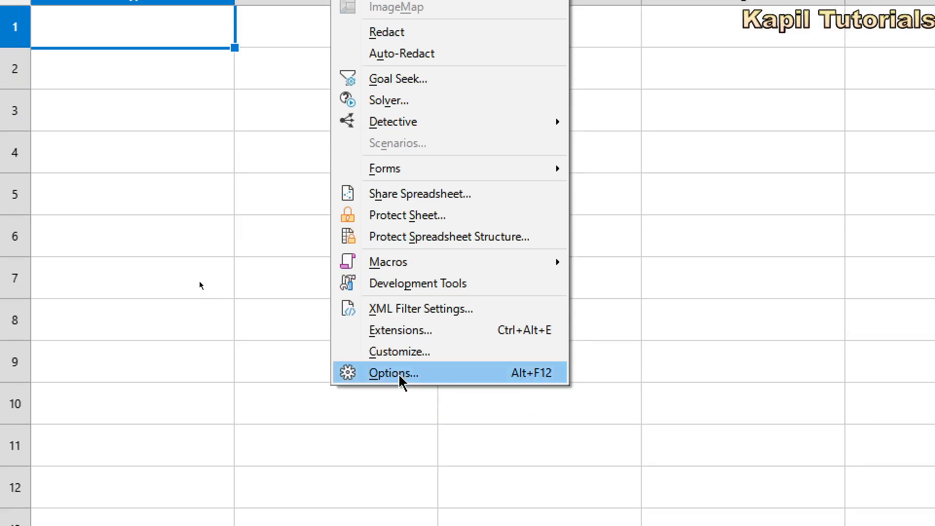
# - In LibreOffice Calc, open the program options and display the registered databases under LibreOffice Base
pyautogui.click(400, 376)
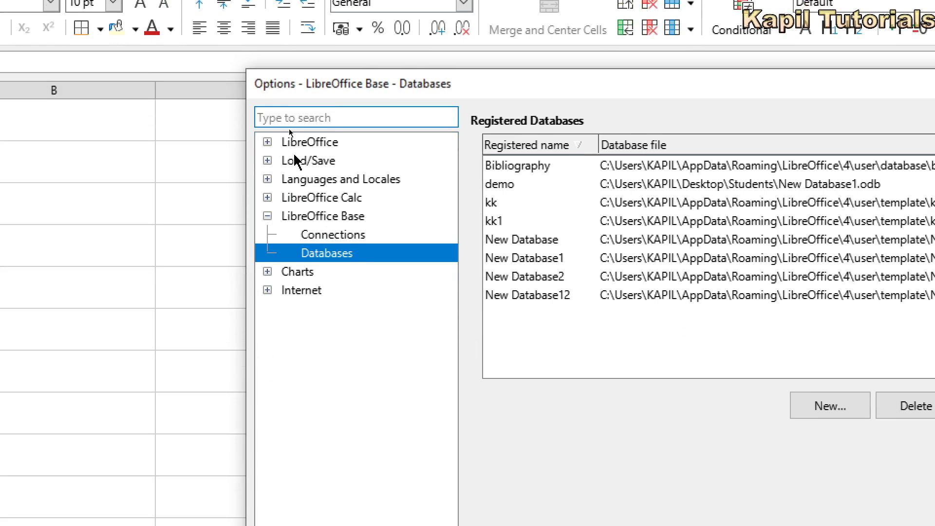
pyautogui.click(302, 217)
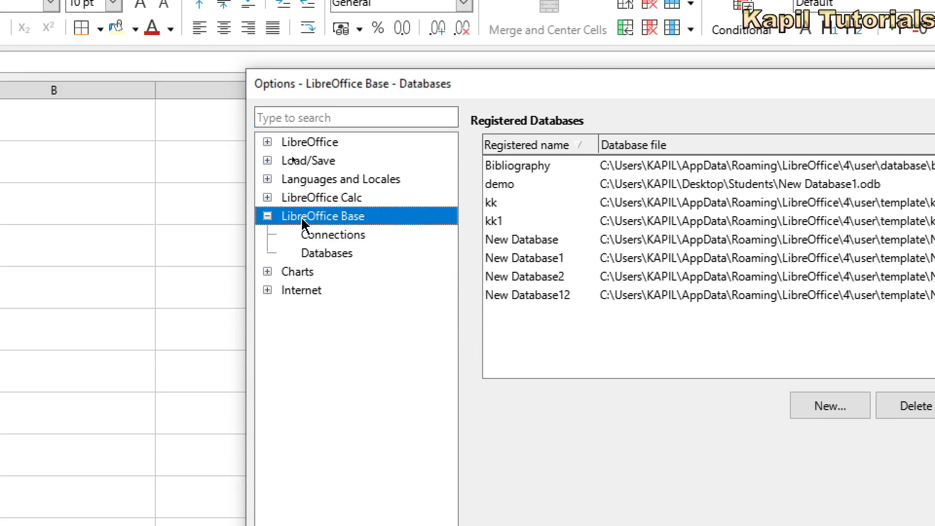
pyautogui.click(313, 255)
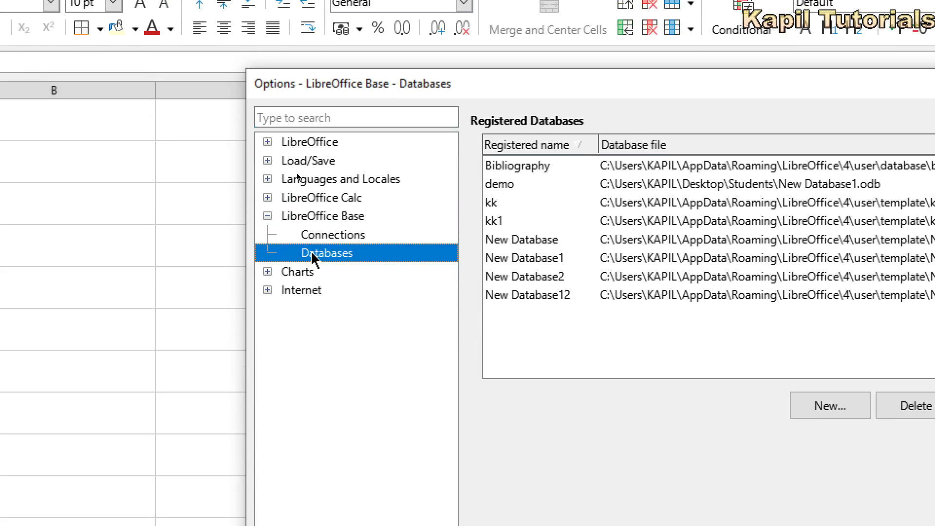
pyautogui.click(314, 143)
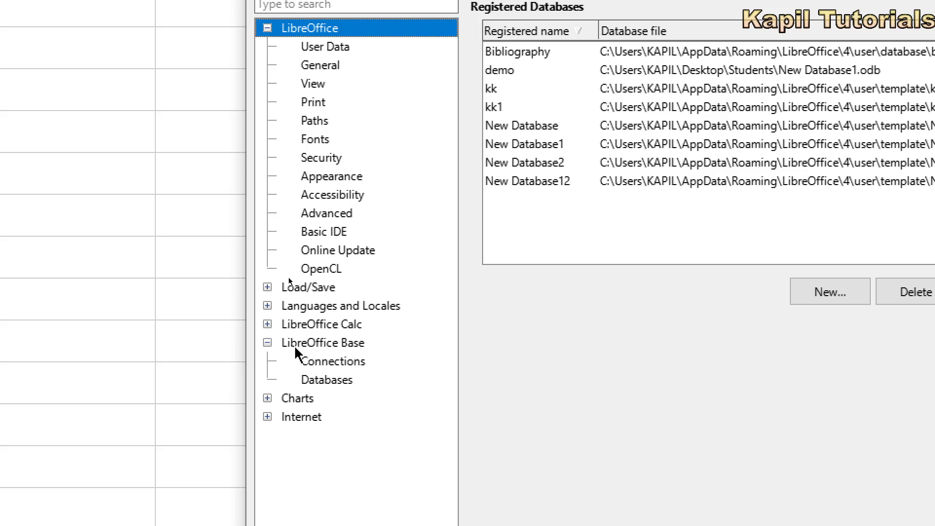
pyautogui.click(327, 386)
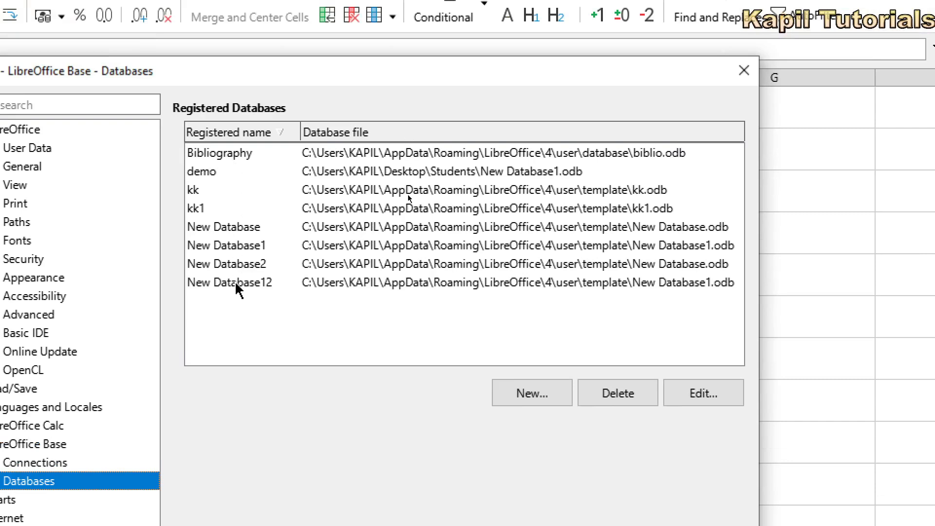
# - Register customer.odb from the Students folder as a database link named customer and save the options
pyautogui.click(530, 394)
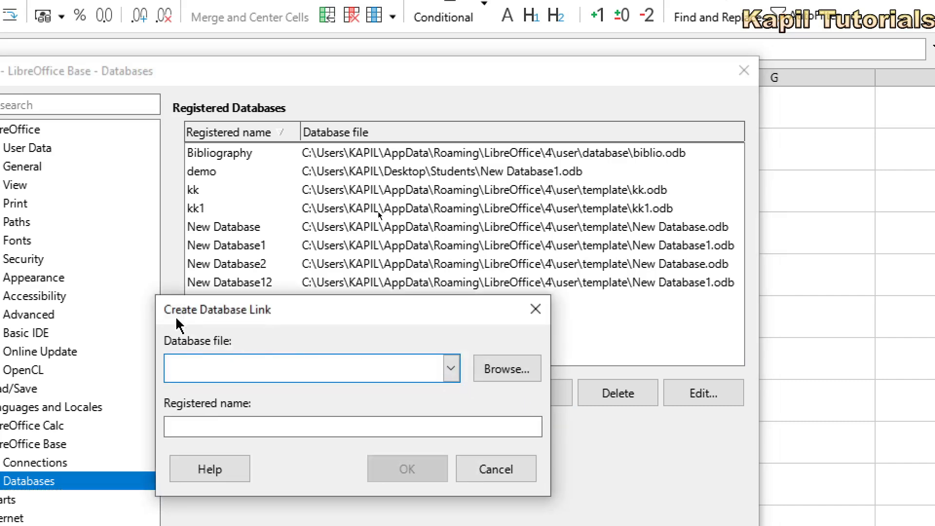
pyautogui.click(510, 371)
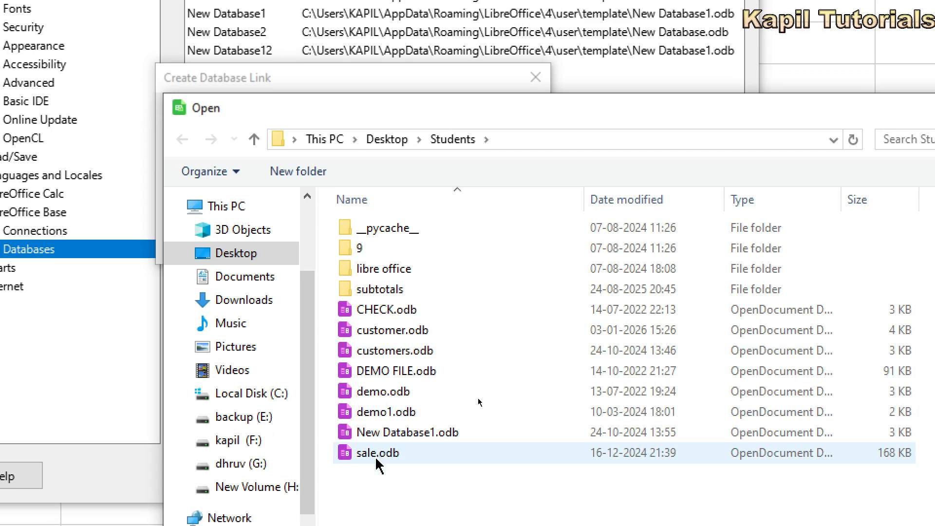
pyautogui.click(392, 331)
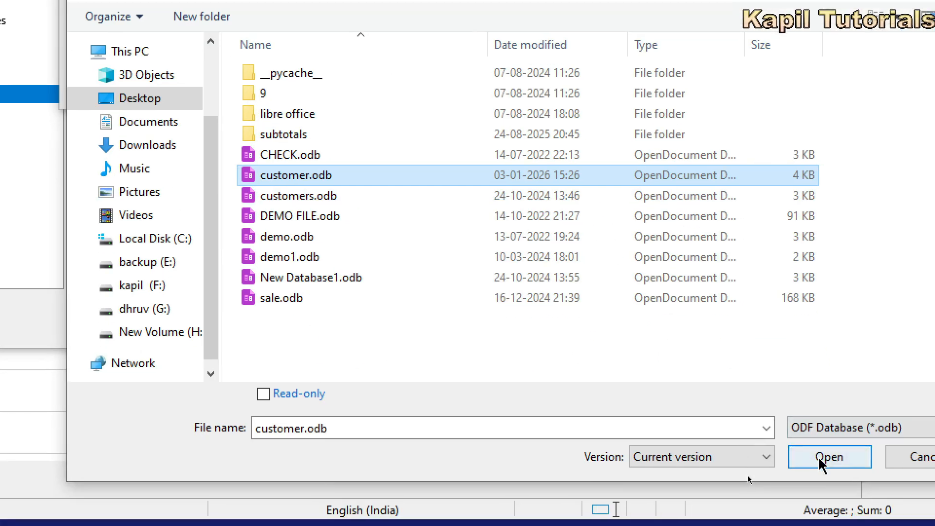
pyautogui.click(827, 460)
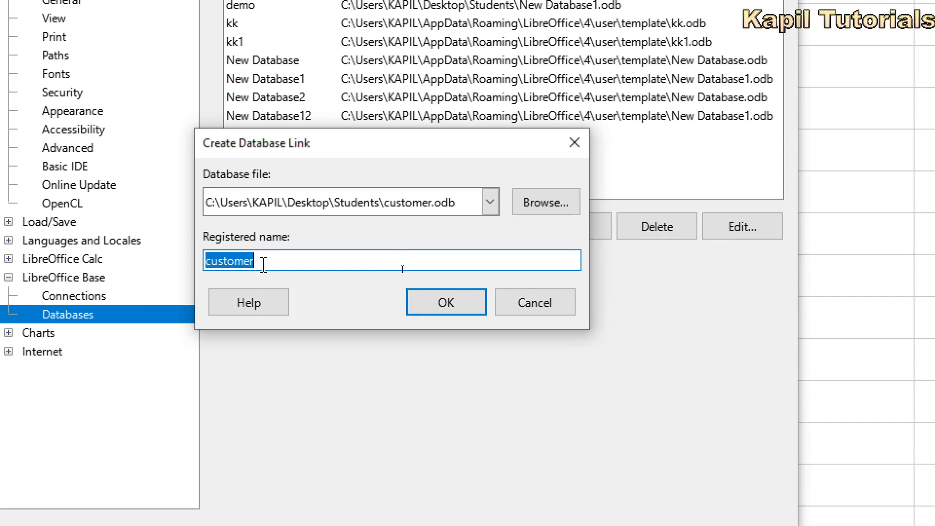
pyautogui.click(270, 261)
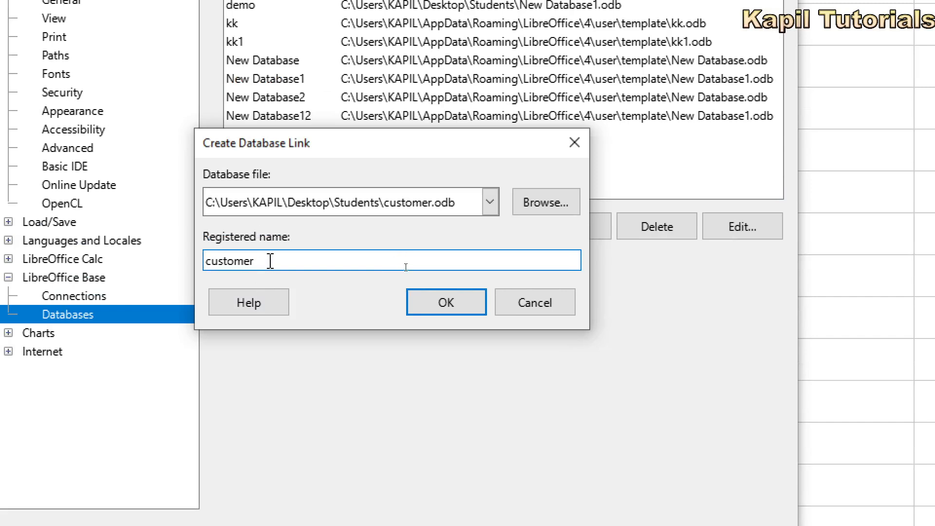
pyautogui.click(449, 305)
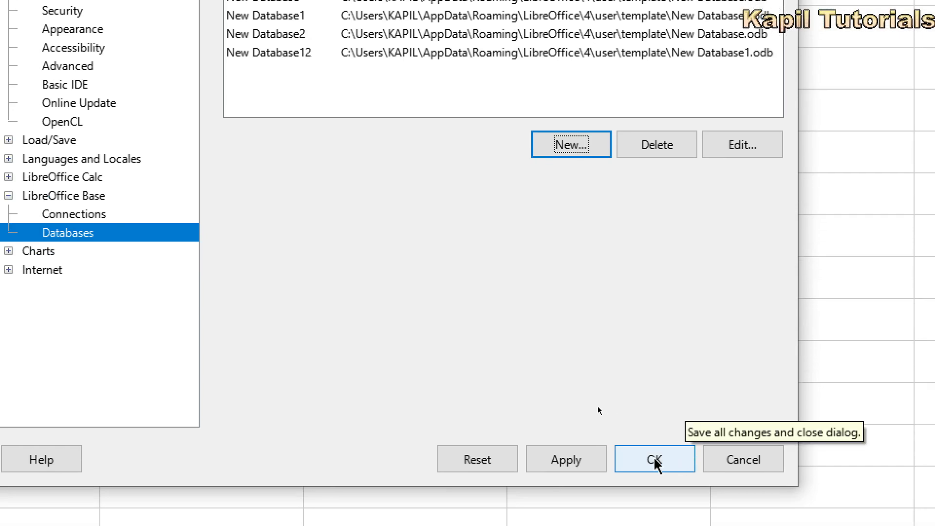
pyautogui.click(655, 460)
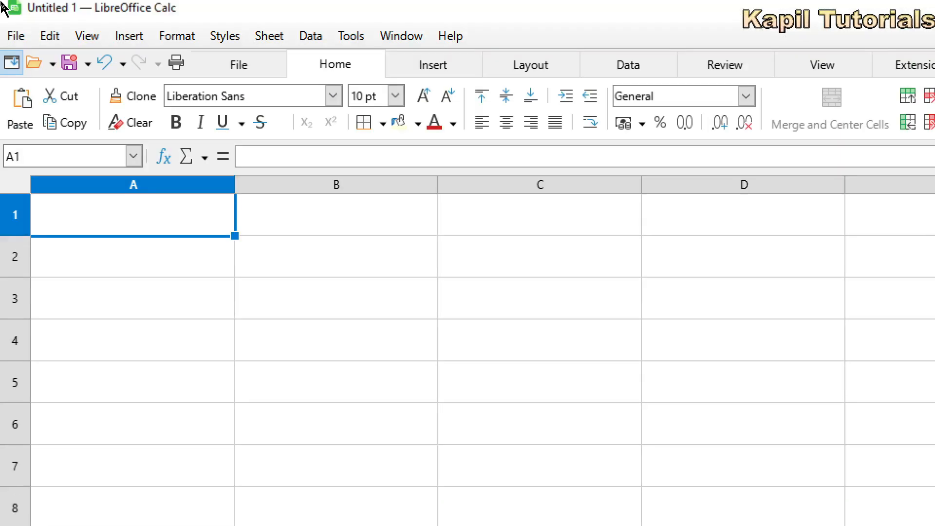
# - Display the data sources, open the Customers info table of the customer database, and insert the whole table at cell A1
pyautogui.click(82, 36)
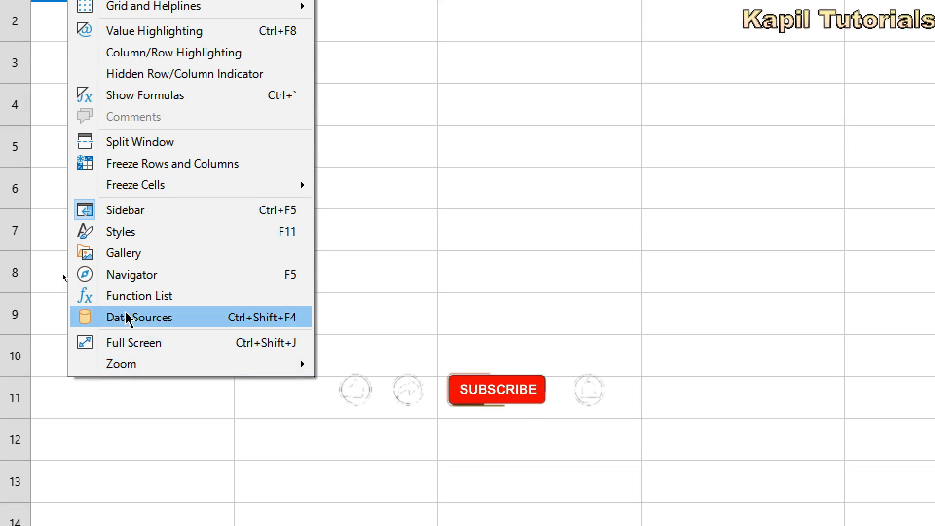
pyautogui.click(127, 317)
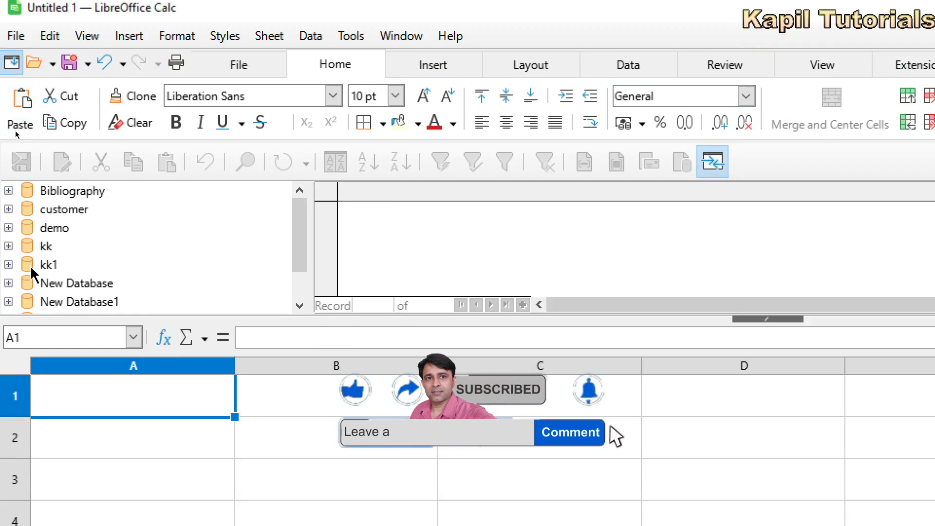
pyautogui.click(8, 210)
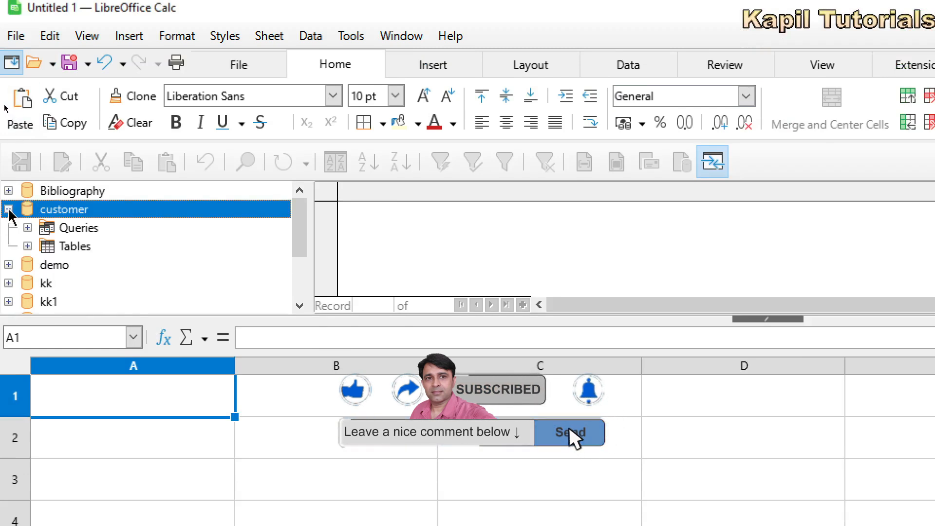
pyautogui.click(28, 246)
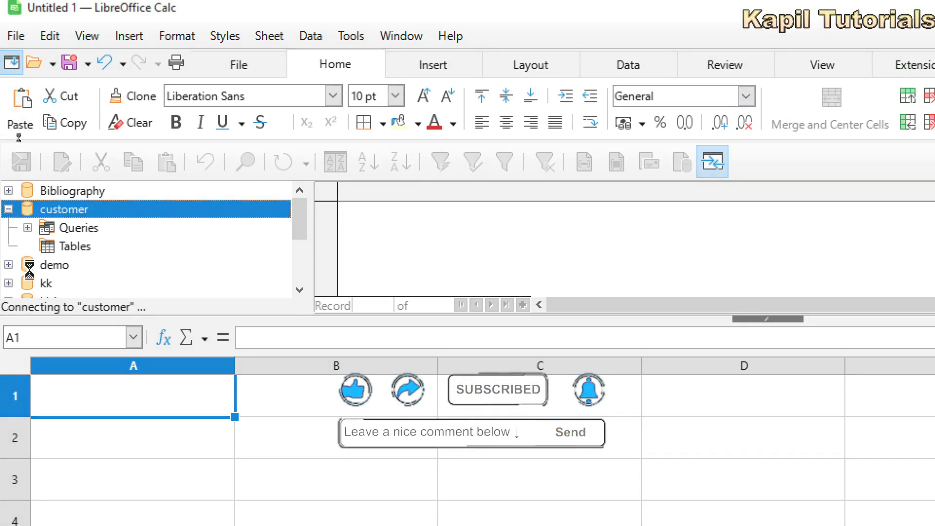
pyautogui.click(68, 265)
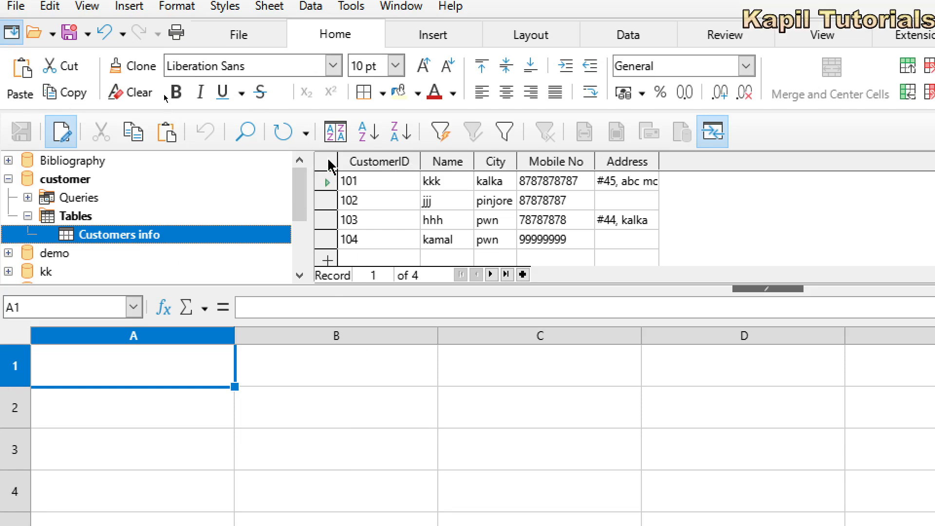
pyautogui.moveTo(328, 192); pyautogui.dragTo(141, 388)
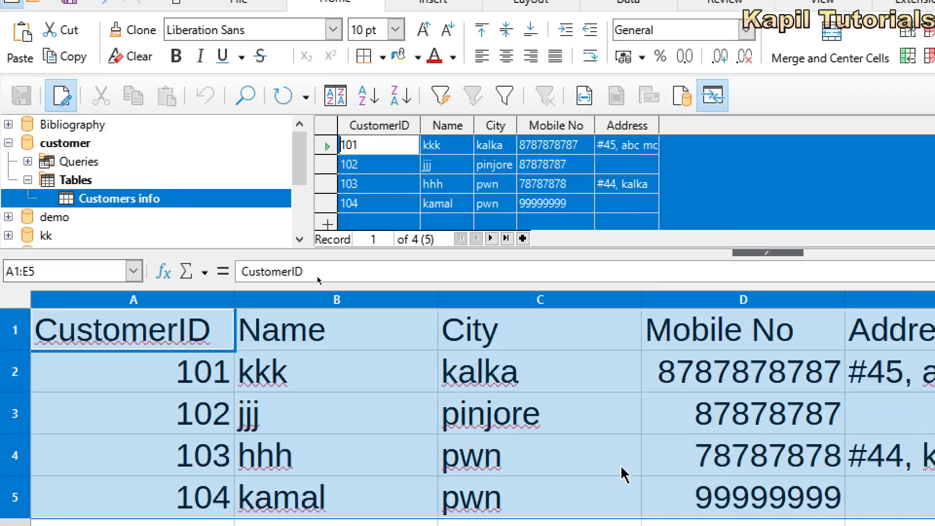